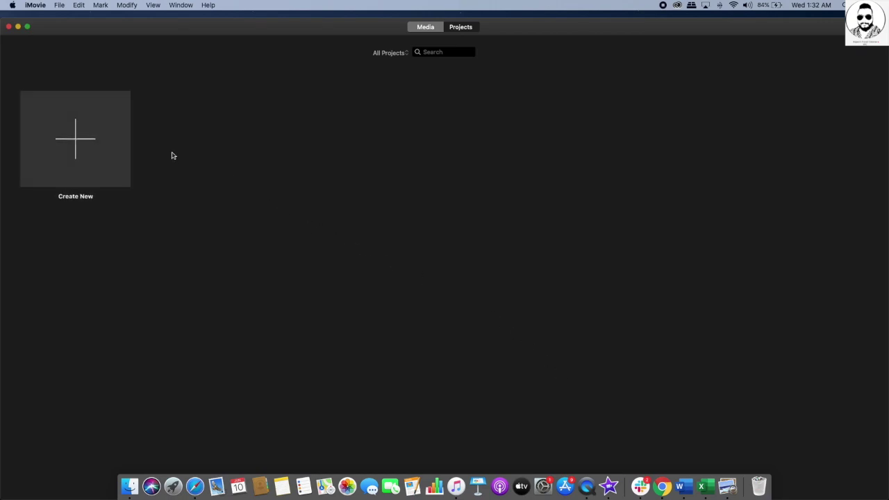
Create a new Movie project (not a trailer) and expand the window to full screen
left_click(75, 143)
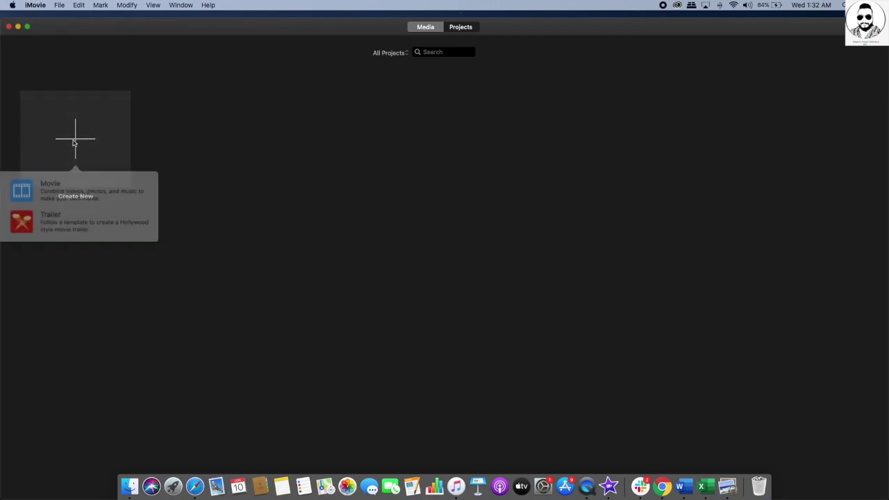
left_click(87, 190)
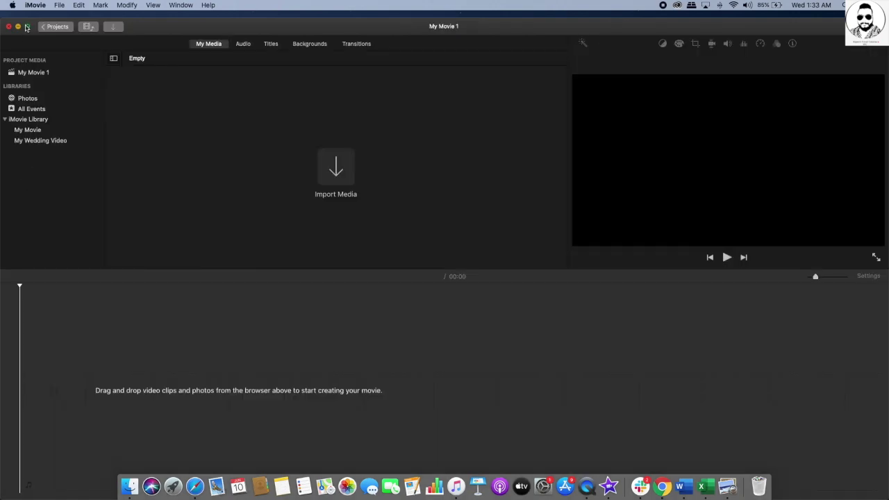
left_click(26, 28)
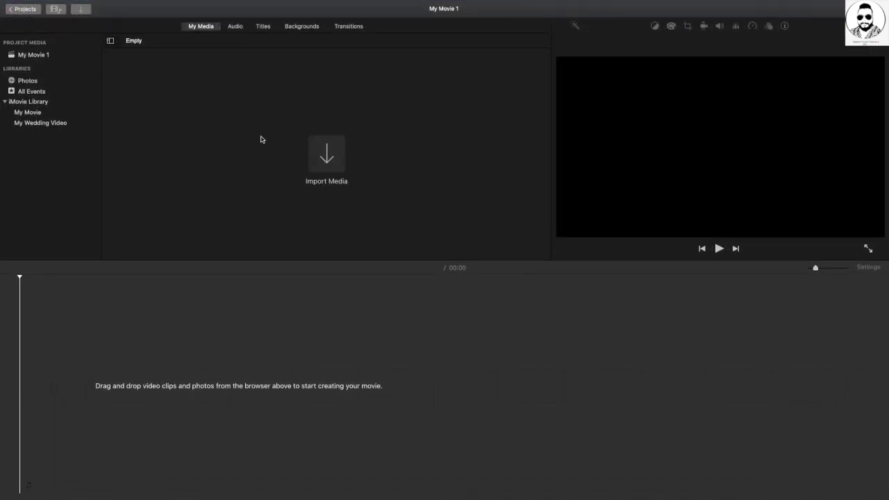
Import the 4.3-minute MP4 wedding video from the Desktop into the project
left_click(332, 160)
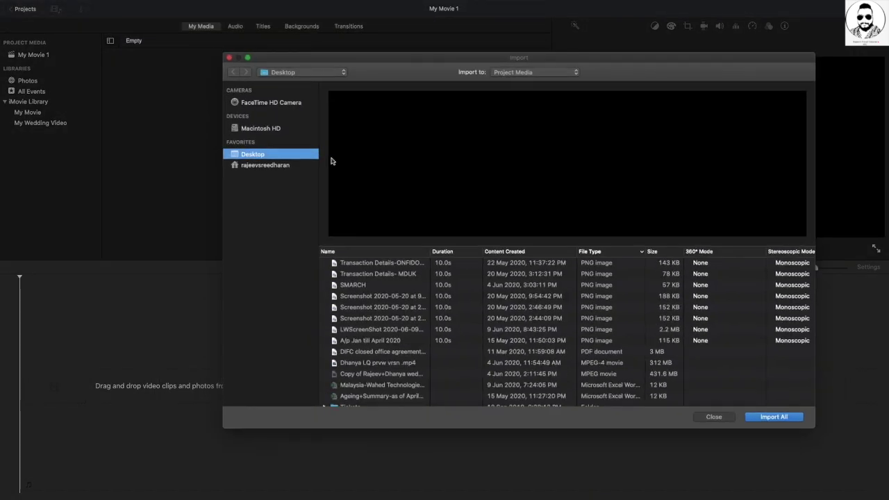
scroll(364, 325, "down", 1)
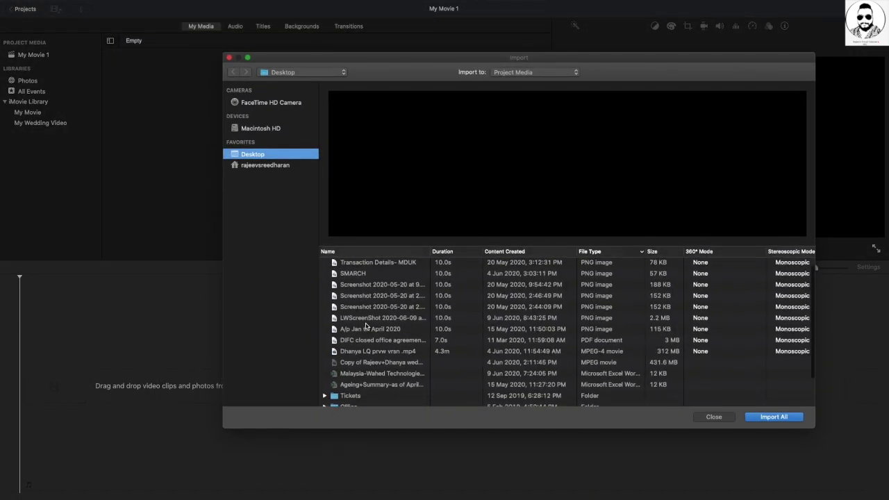
left_click(376, 353)
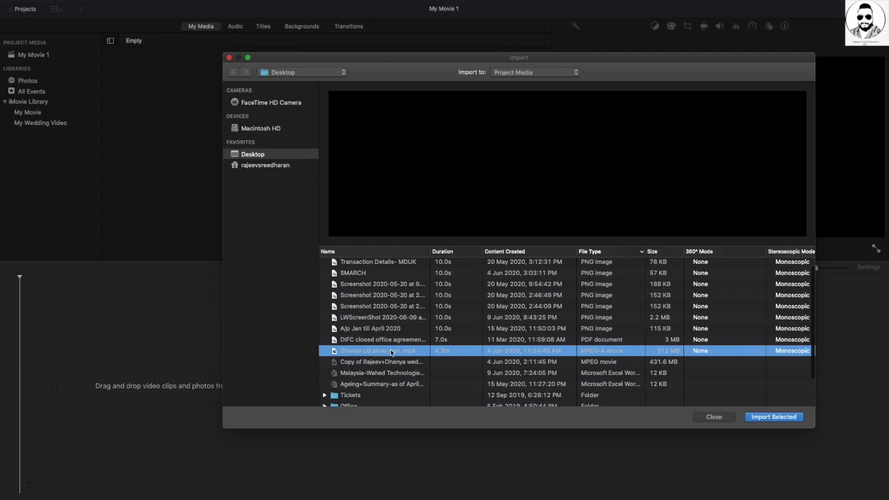
left_click(759, 418)
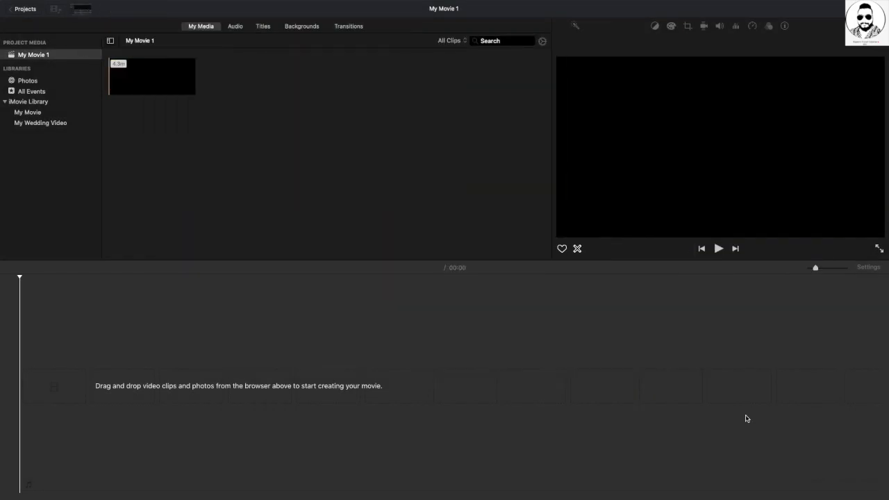
Drag the wedding clip onto the timeline for a 04:18 movie and zoom it to full width
left_click(155, 87)
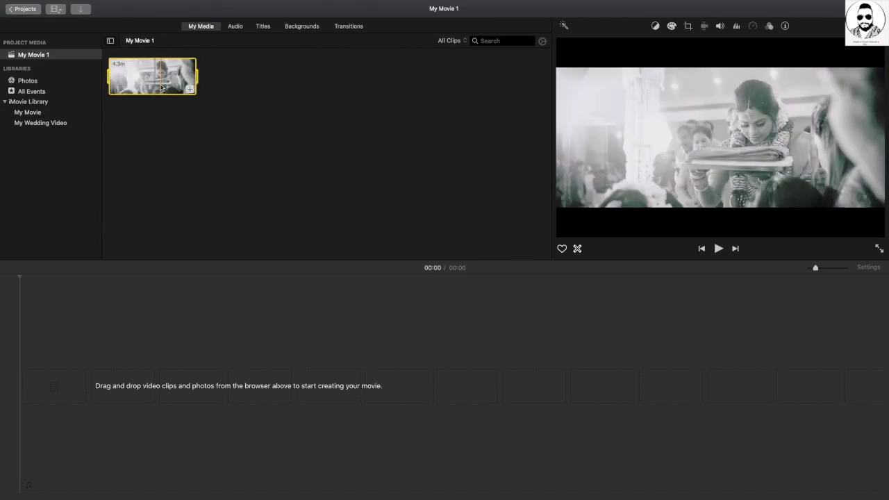
left_click_drag(162, 88, 31, 381)
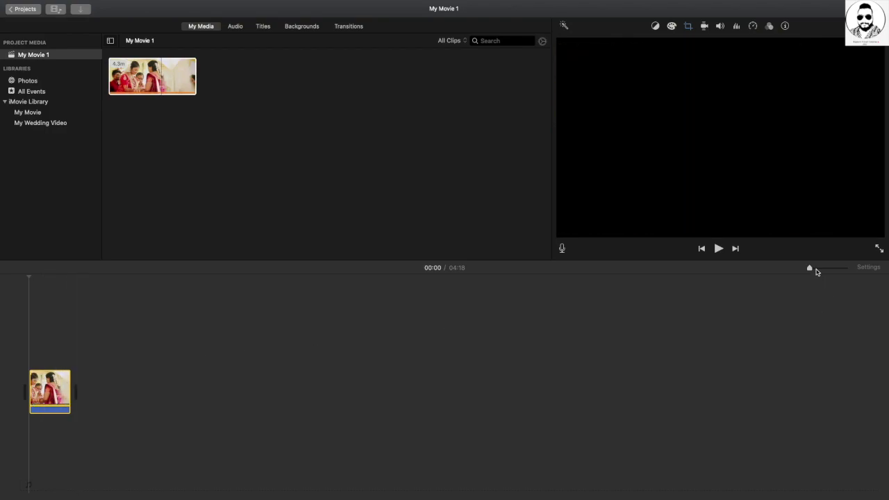
left_click(816, 270)
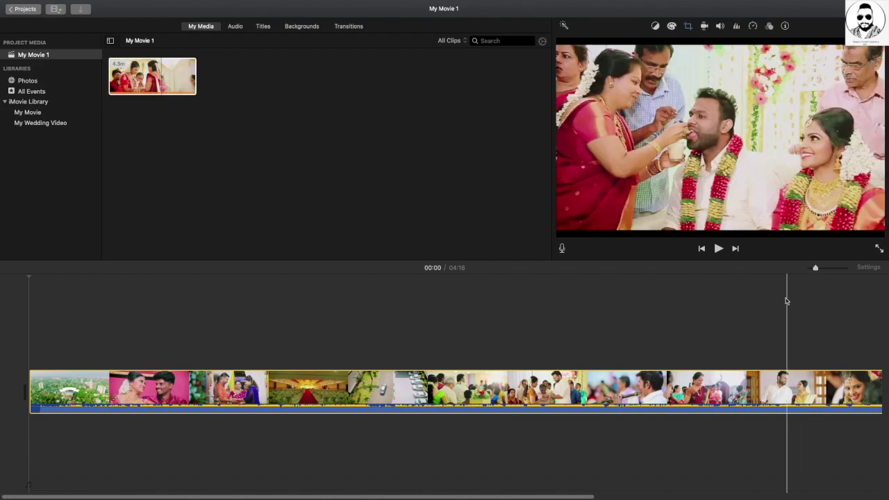
mouse_move(264, 497)
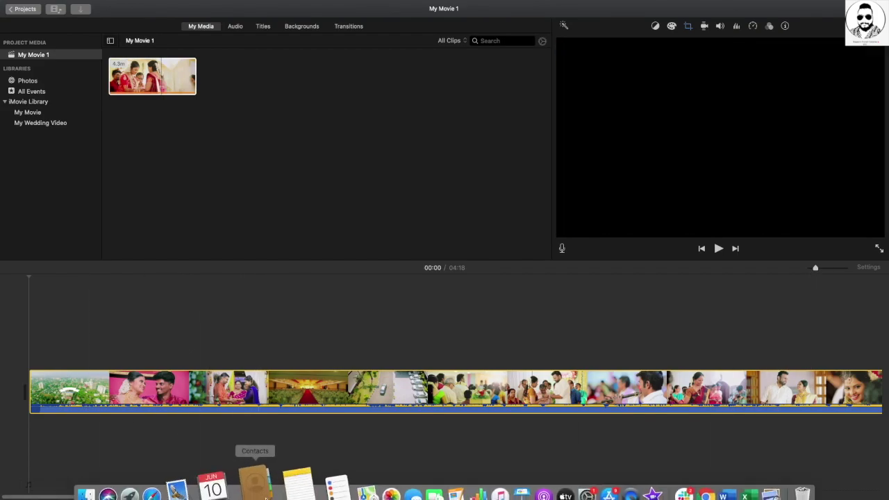
left_click_drag(271, 495, 430, 493)
Lower the wedding clip's volume from 100% to 64% and mute its original audio
right_click(497, 392)
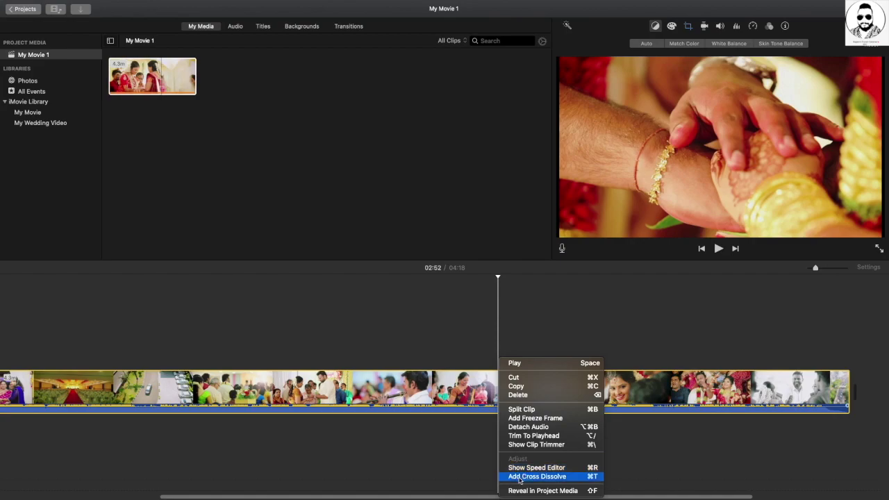
left_click(462, 448)
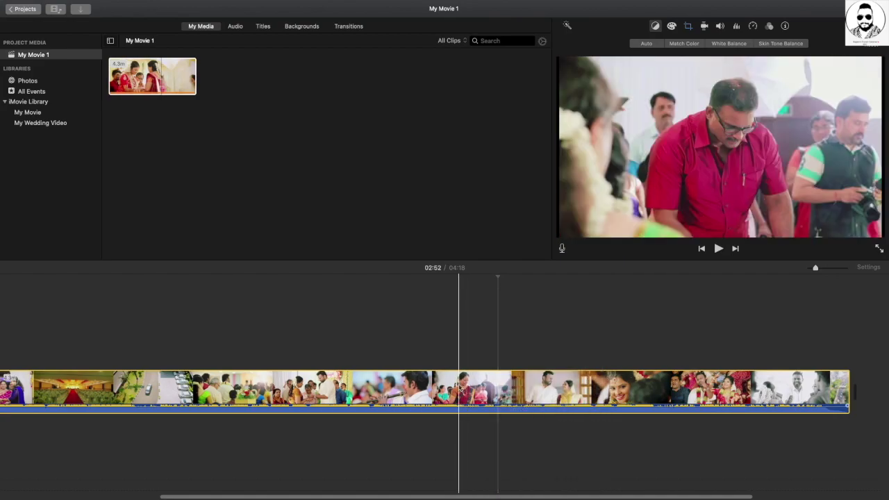
left_click(719, 26)
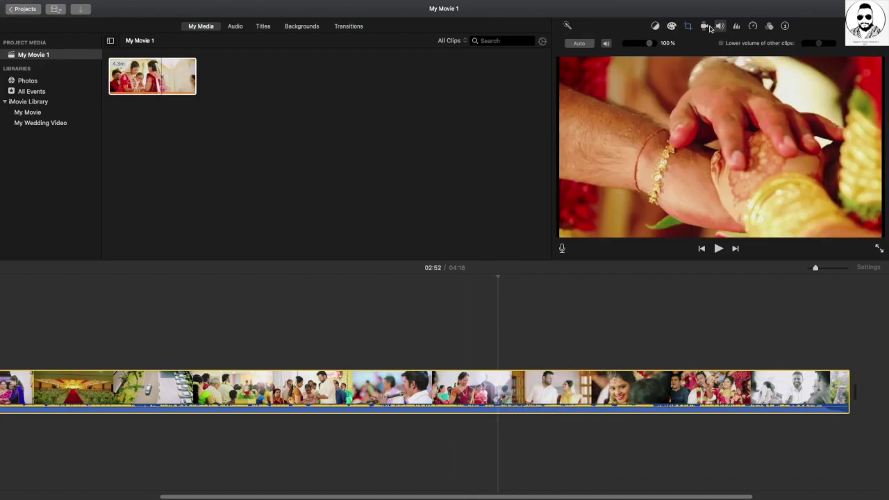
left_click(606, 43)
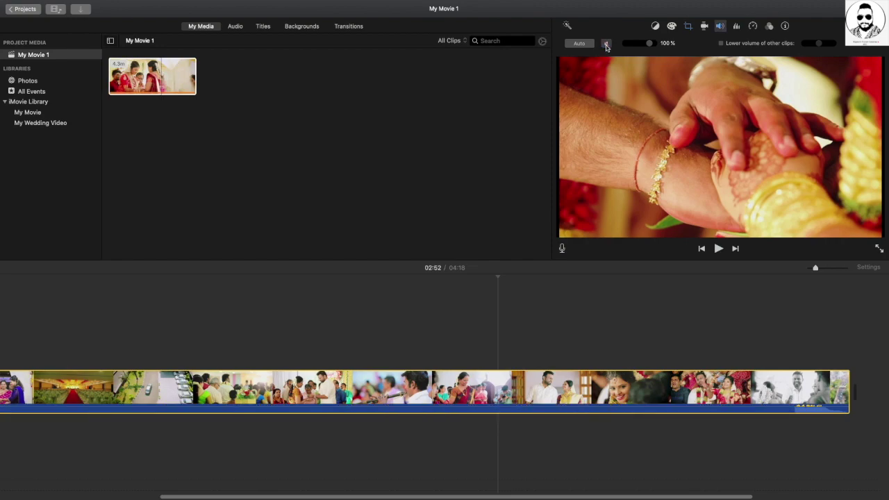
left_click(605, 43)
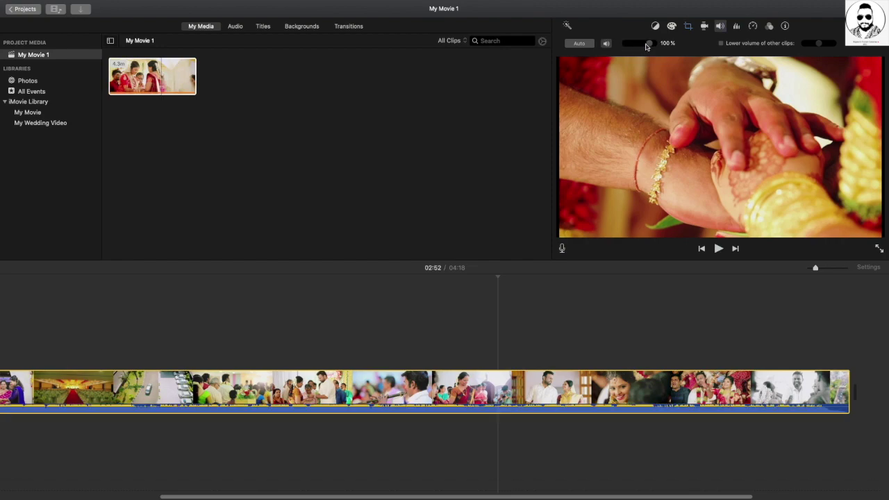
mouse_move(645, 46)
left_mouse_down()
mouse_move(629, 46)
mouse_move(653, 49)
mouse_move(638, 47)
left_mouse_up()
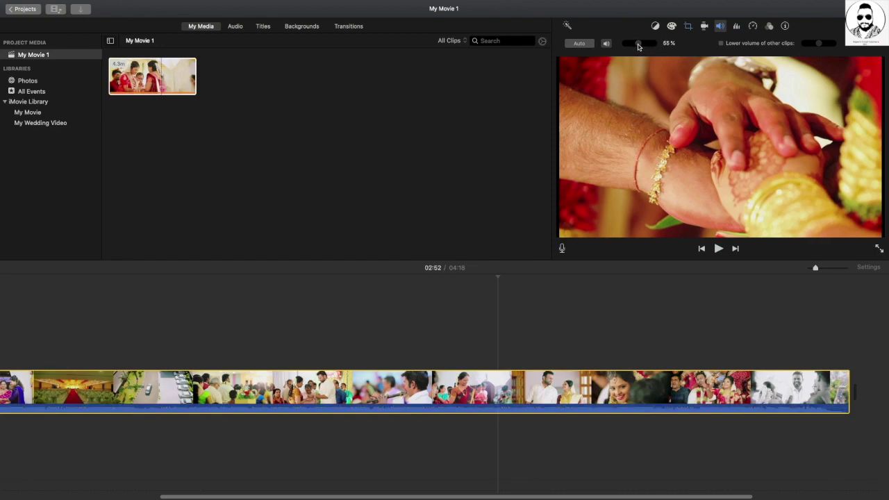
left_click(606, 44)
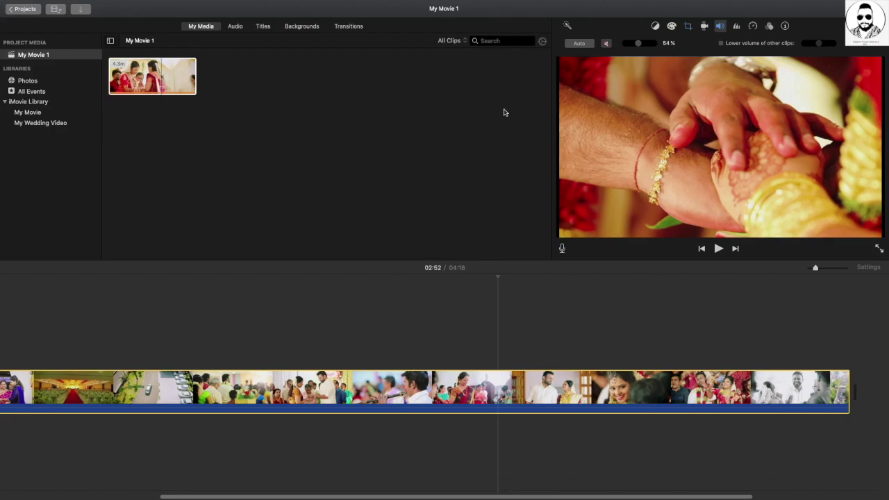
left_click(587, 388)
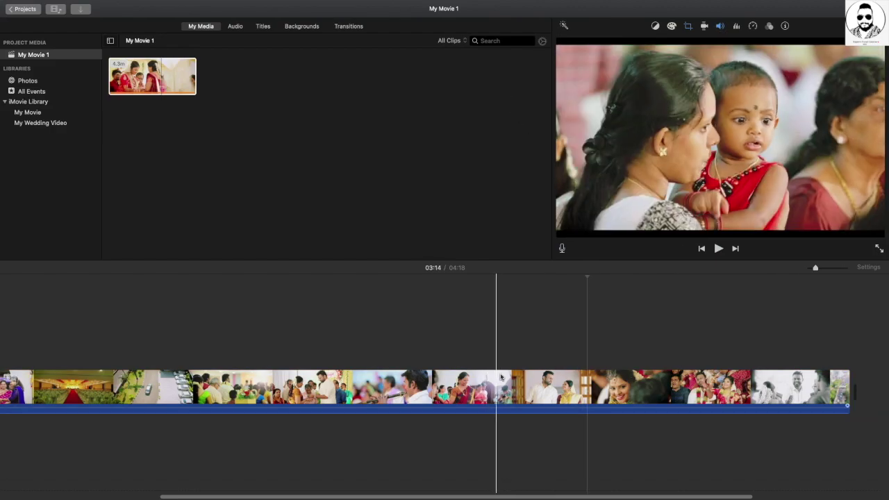
Split the wedding clip at the 03:14 playhead and again at 00:39
right_click(506, 377)
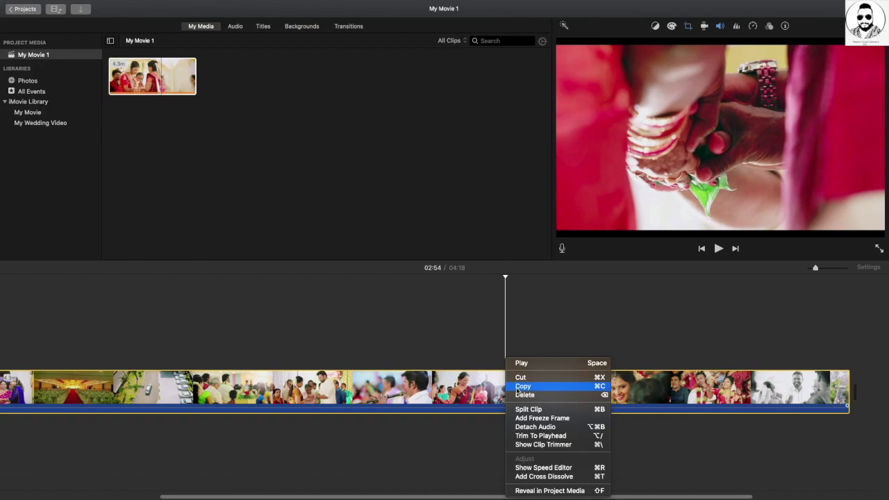
left_click(520, 409)
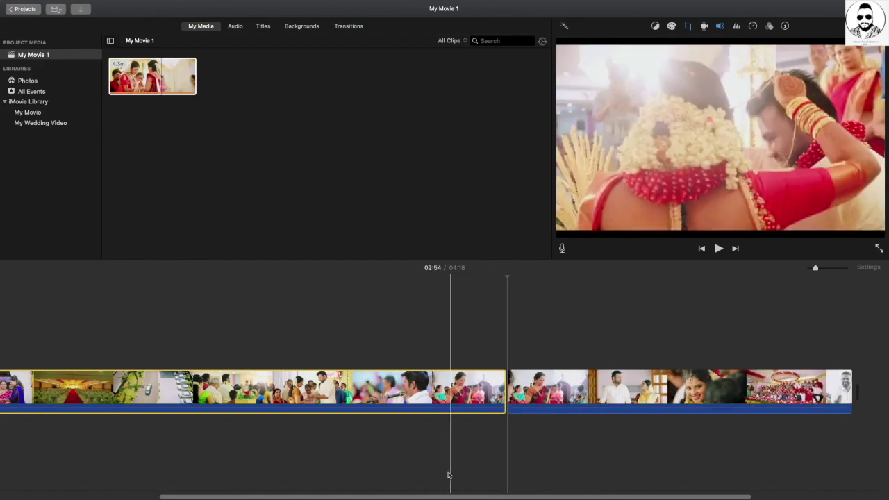
left_click_drag(401, 495, 185, 421)
left_click(189, 397)
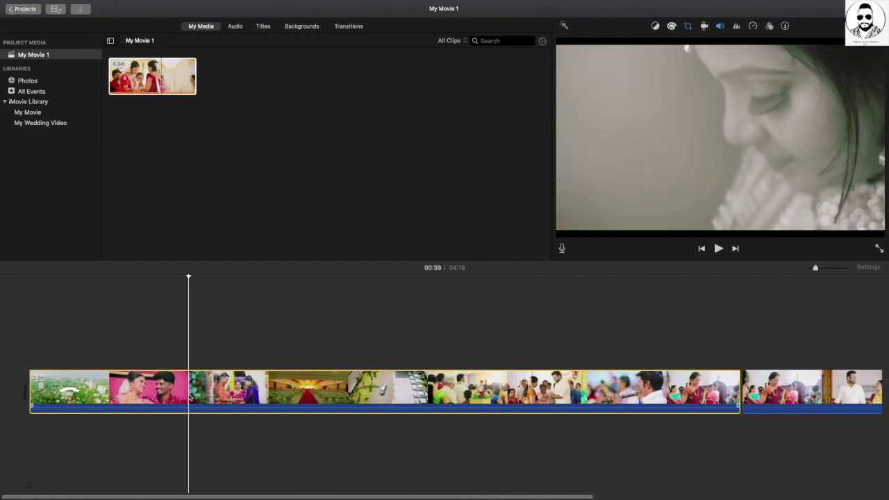
right_click(190, 397)
left_click(203, 407)
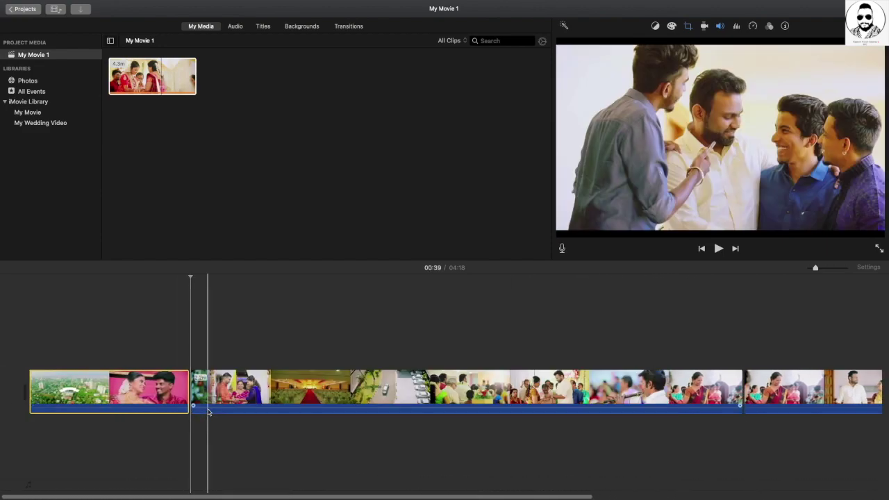
Split the middle section again and move the new ceremony piece to the movie's start
left_click(270, 394)
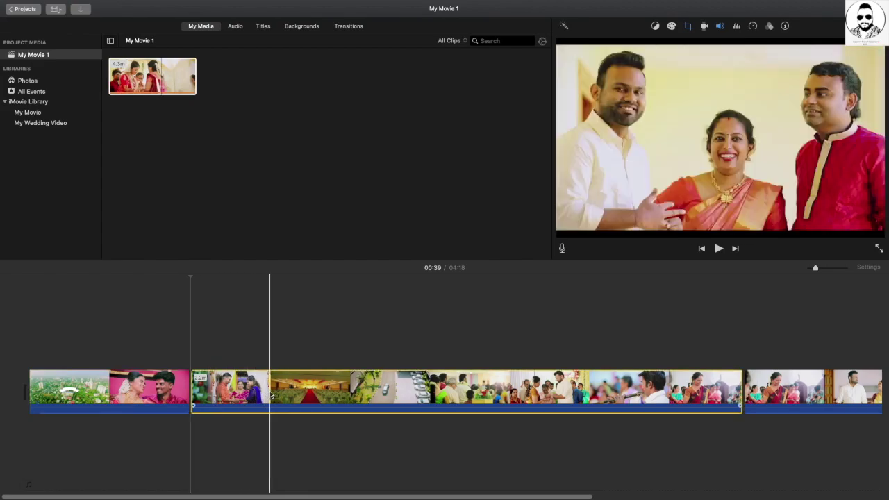
right_click(270, 394)
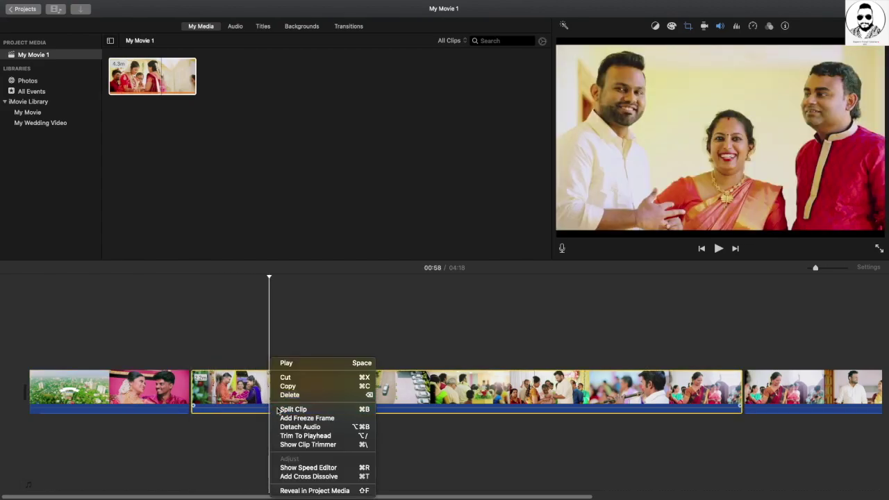
left_click(277, 408)
left_click(224, 380)
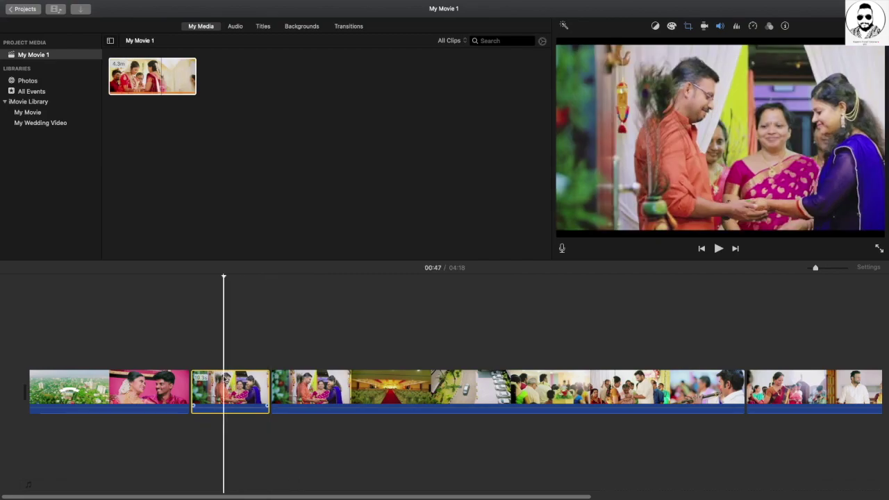
left_click_drag(225, 381, 23, 375)
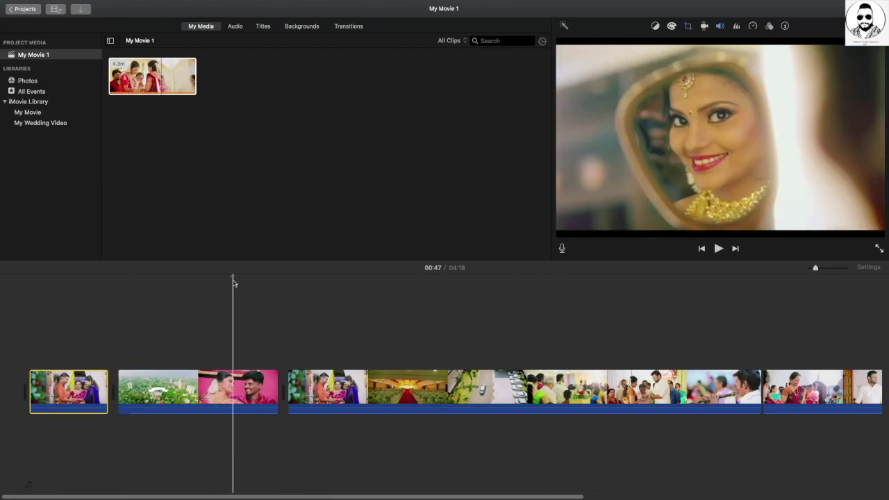
left_click(26, 283)
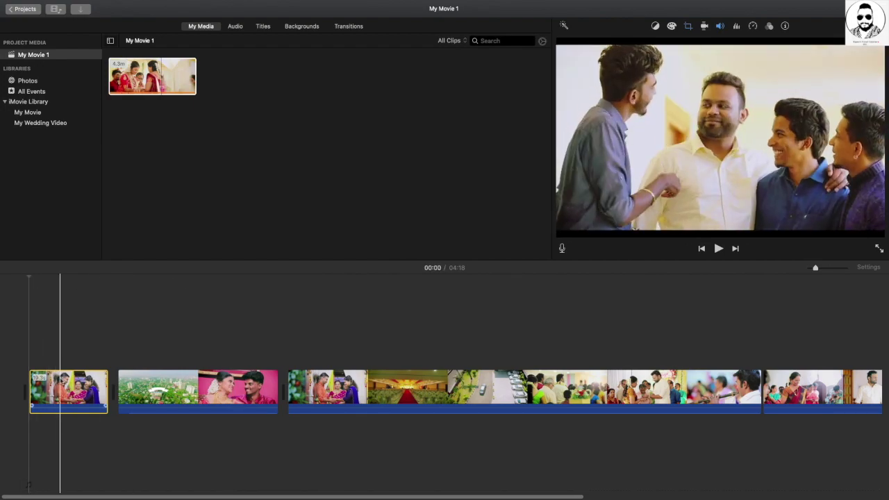
left_click(59, 379)
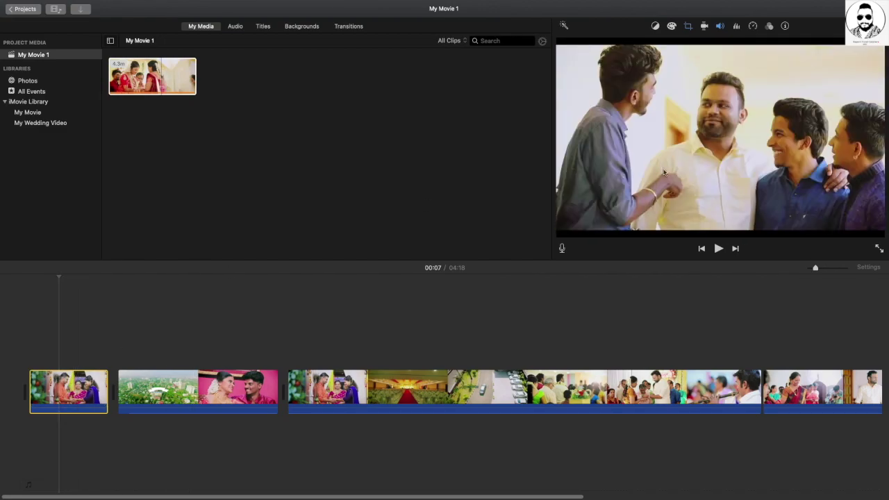
Apply the Black & White clip filter to the opening clip and play it to preview
left_click(769, 28)
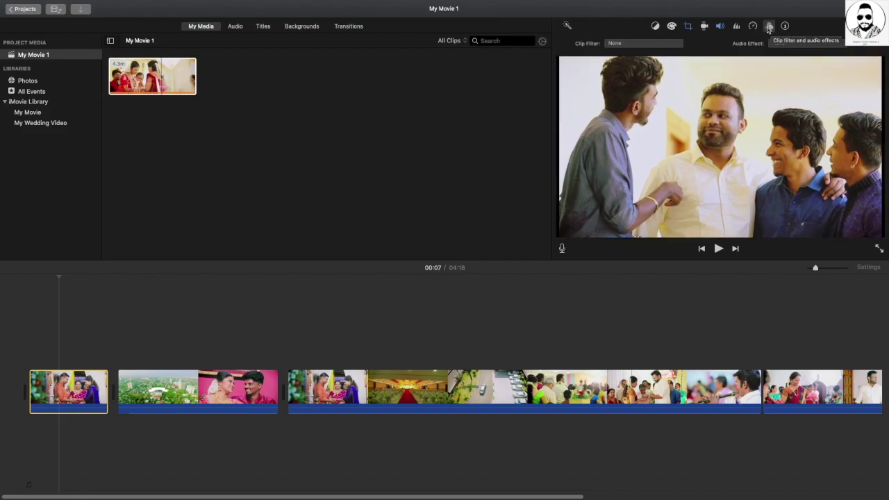
left_click(623, 45)
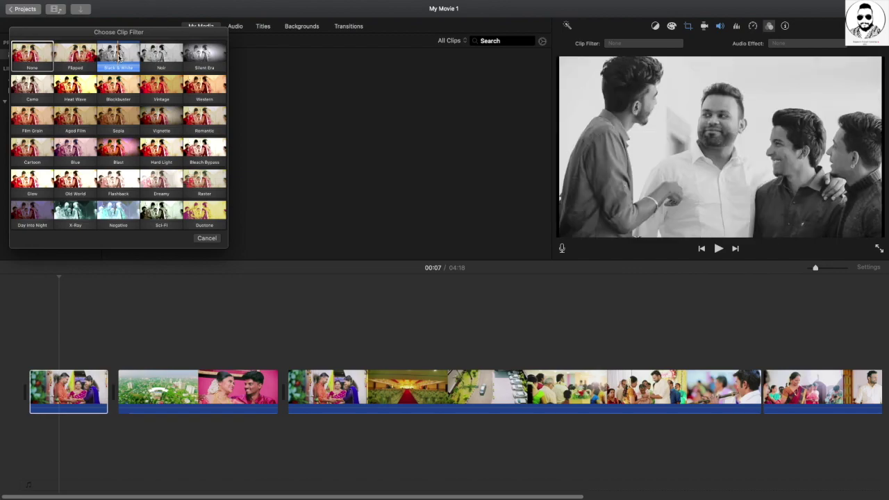
left_click(118, 57)
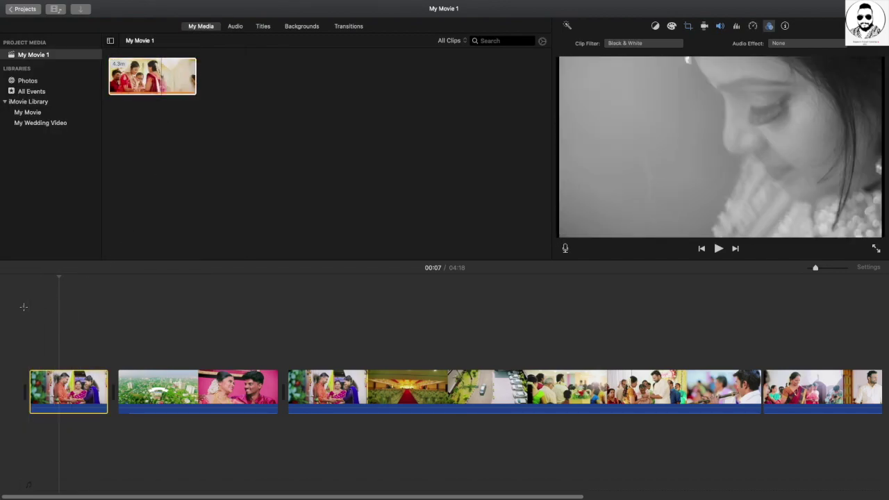
key("space")
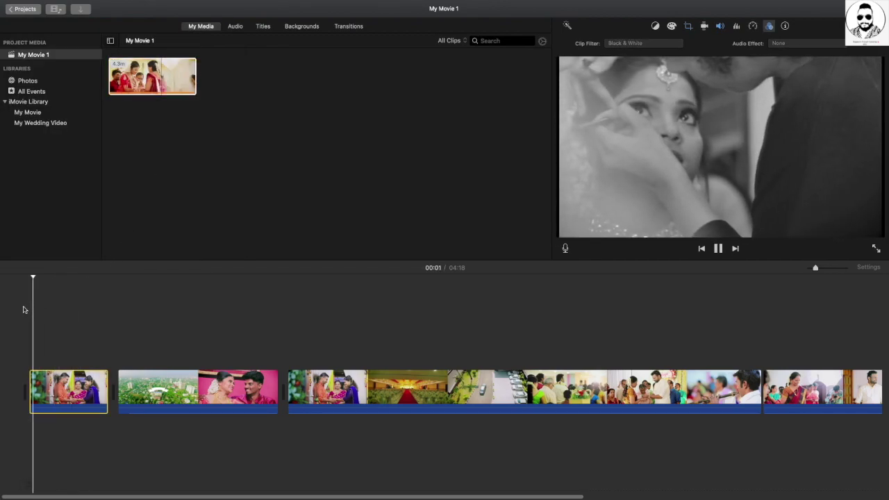
Split the black-and-white opening clip near 00:02 and select its second piece
key("space")
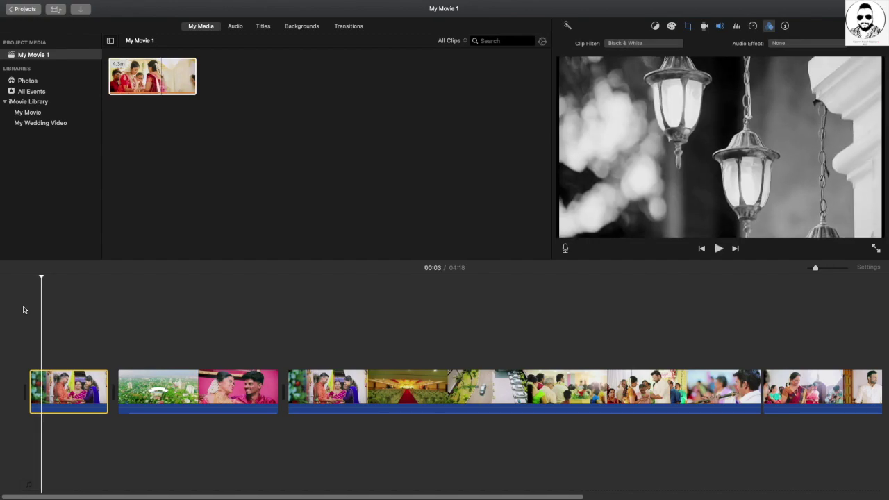
right_click(41, 394)
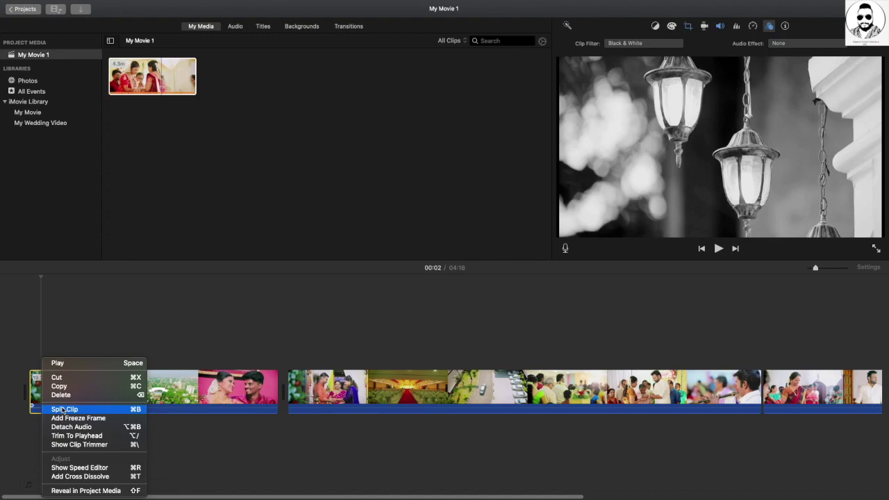
left_click(62, 409)
left_click(88, 389)
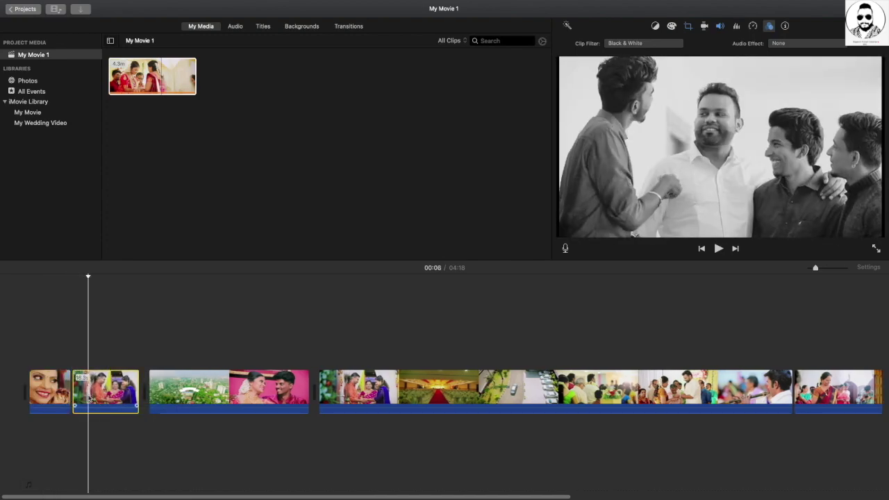
Replace the second piece's Black & White filter with Vintage and preview it
left_click(622, 45)
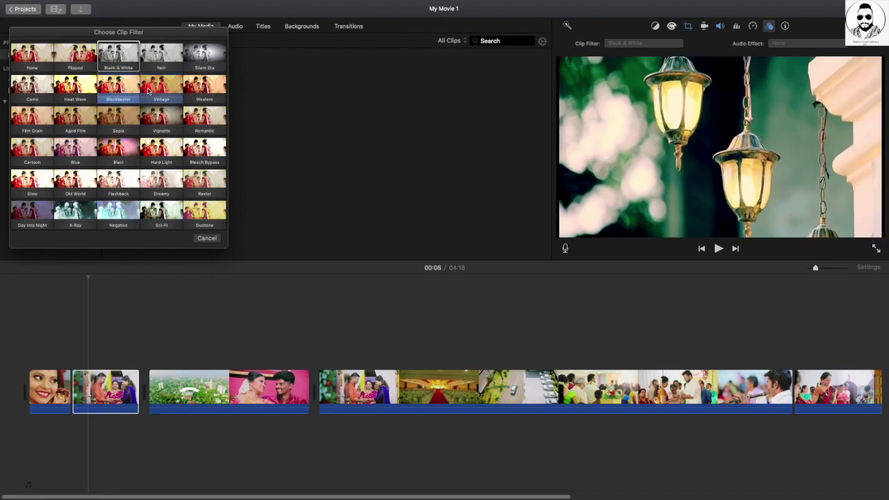
left_click(150, 89)
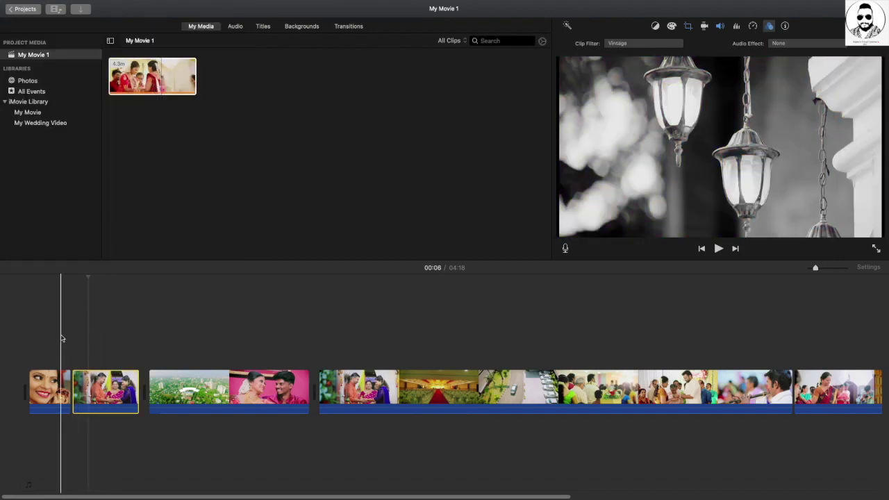
key("space")
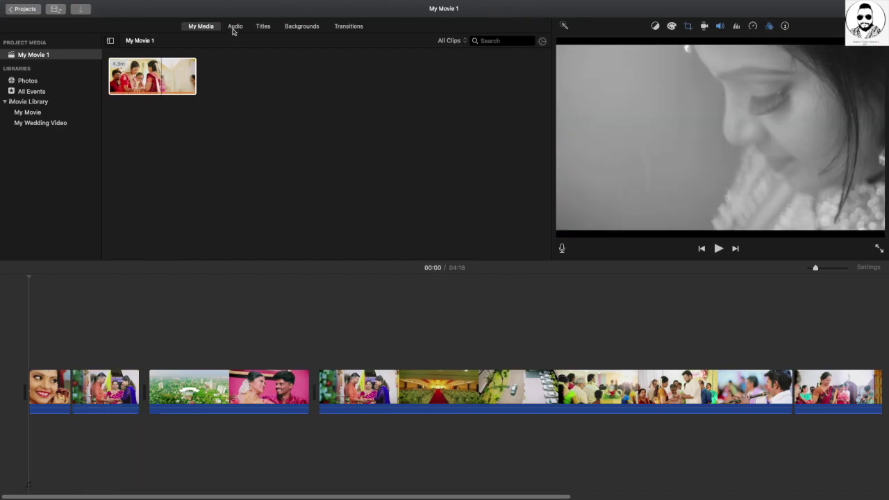
Browse the Music and Sound Effects libraries, then preview the 1:57 track A_Quiet_Thought
left_click(234, 27)
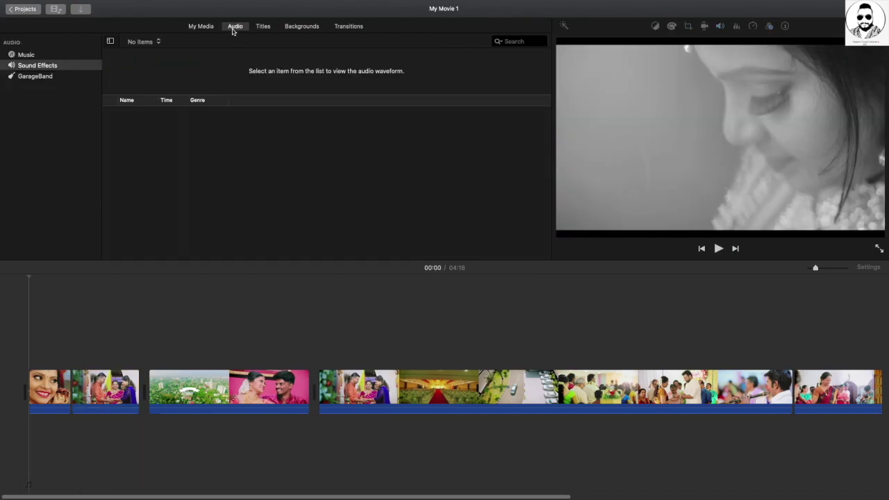
left_click(32, 58)
scroll(138, 173, "down", 10)
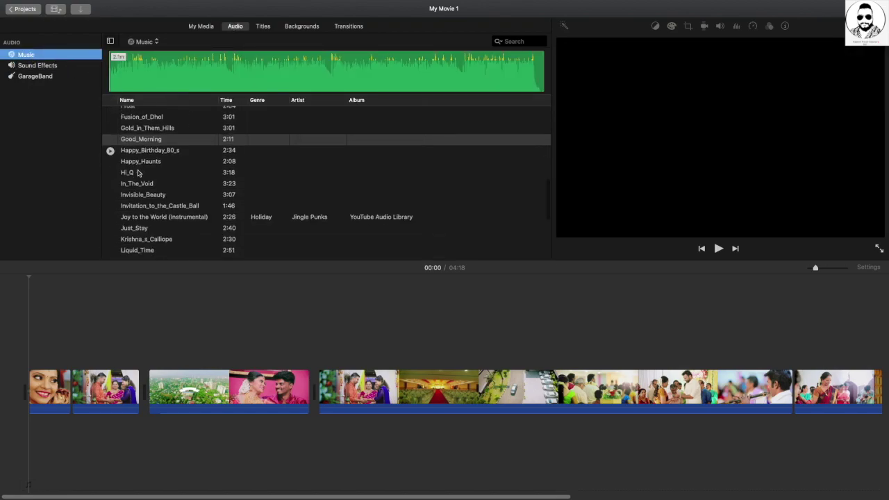
scroll(138, 173, "up", 15)
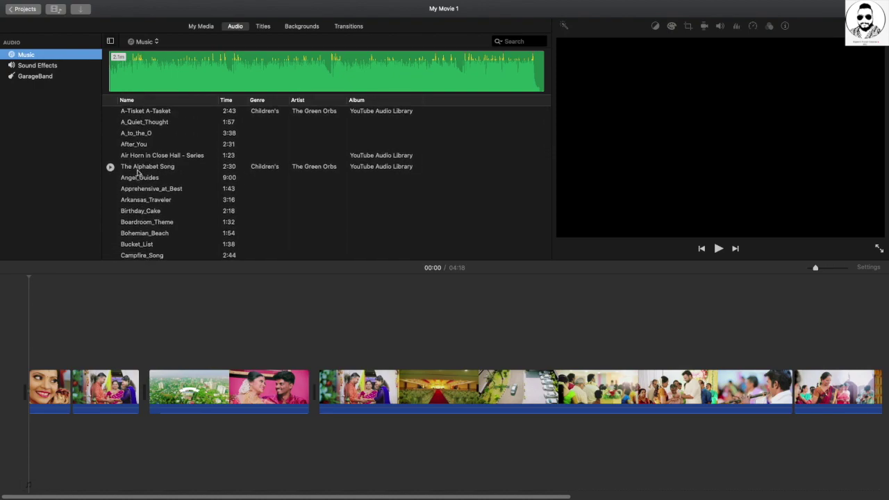
left_click(38, 65)
scroll(167, 146, "down", 8)
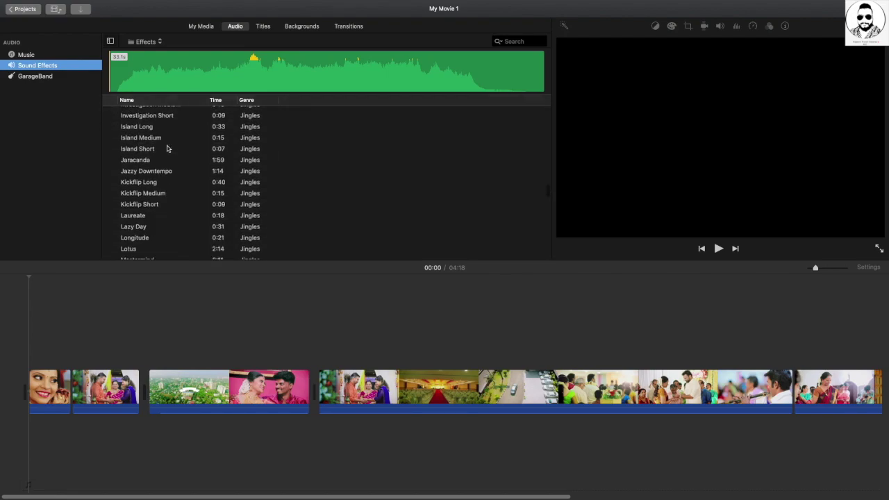
scroll(167, 148, "up", 10)
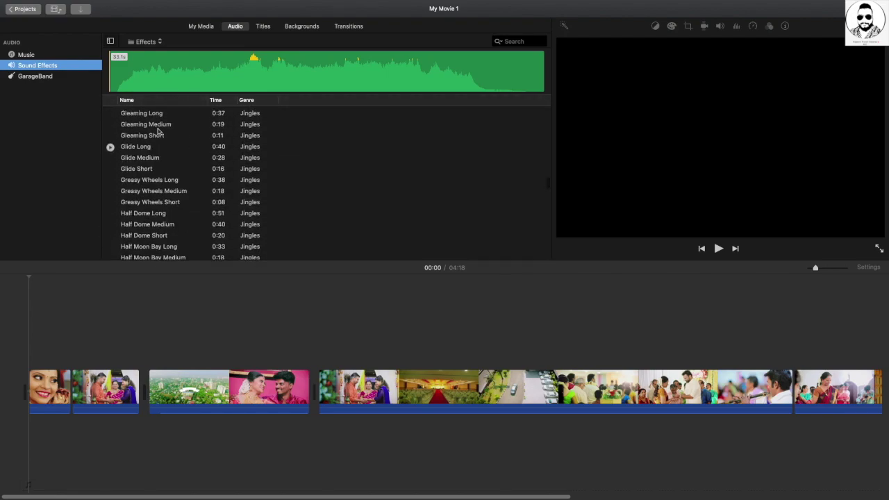
left_click(26, 55)
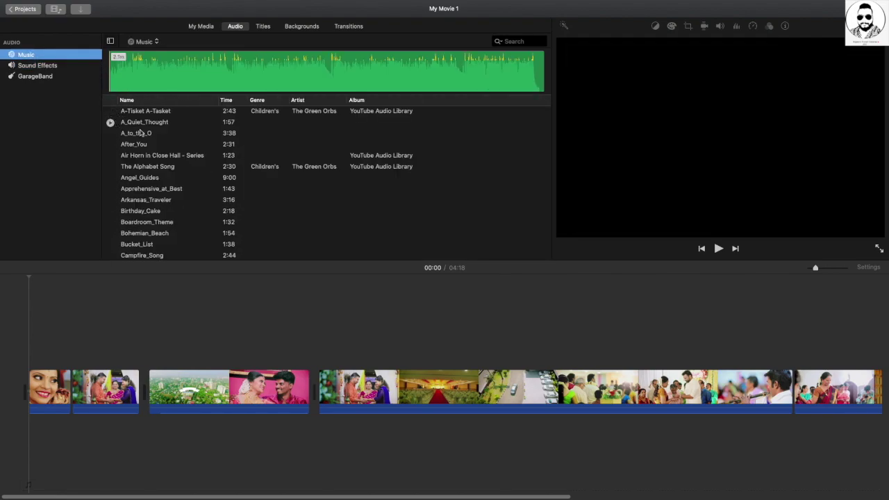
left_click(111, 122)
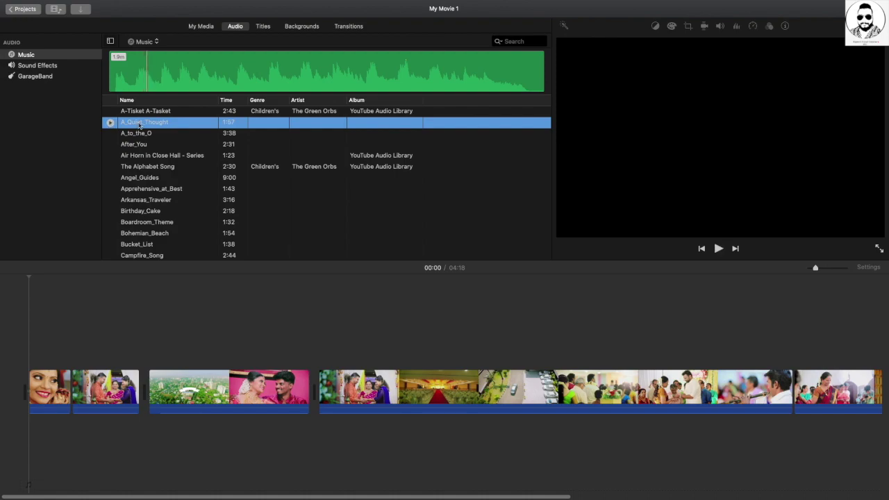
Place A_Quiet_Thought beneath the video clips, unmute it, and set its volume to 48%
left_click_drag(143, 122, 28, 414)
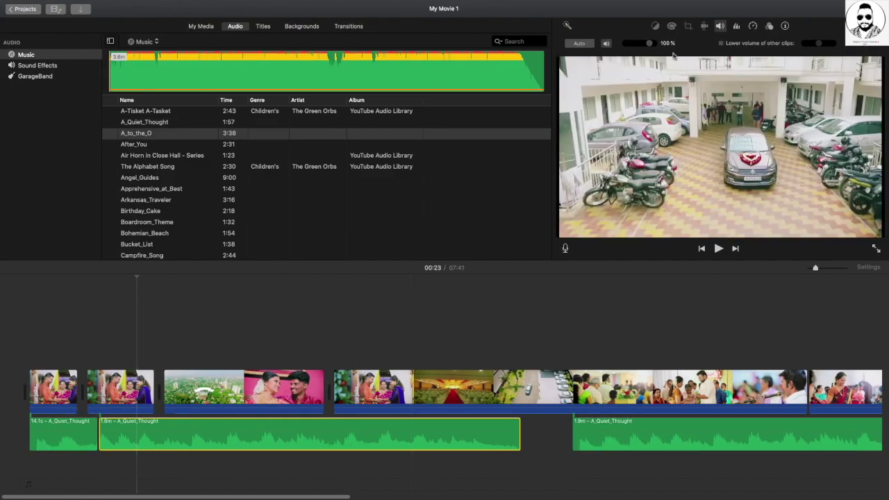
left_click_drag(627, 44, 634, 43)
left_click(606, 43)
left_click_drag(633, 44, 640, 45)
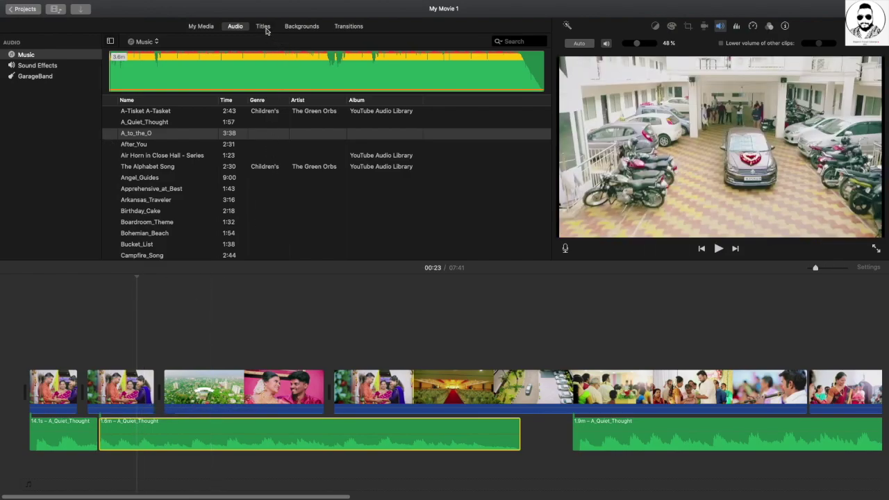
Add the Stars background ahead of the first wedding clip, bringing the movie to 07:45
left_click(301, 26)
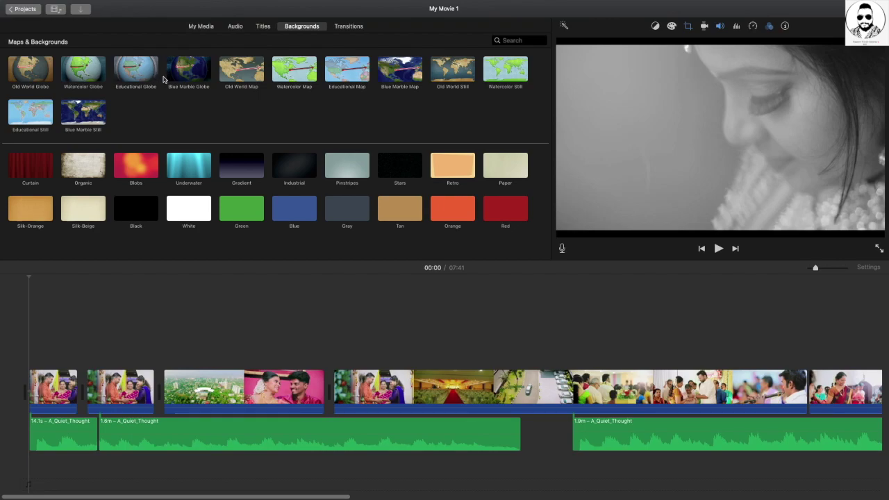
left_click(173, 81)
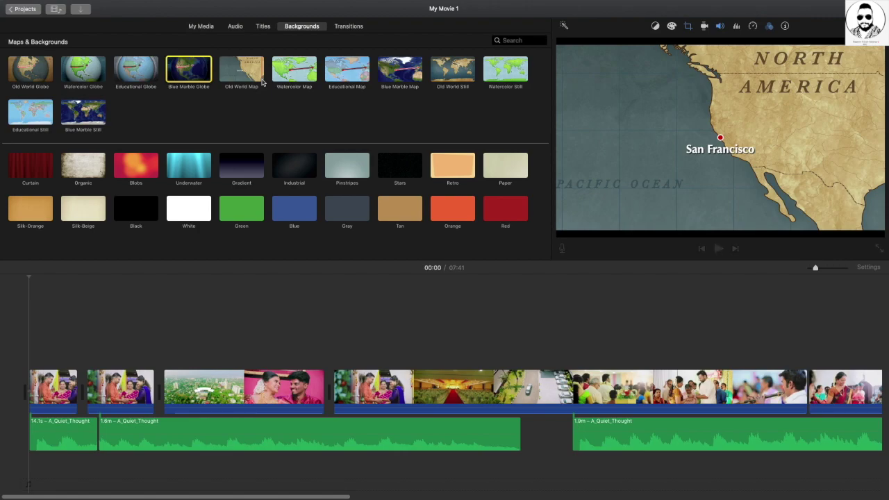
left_click(398, 173)
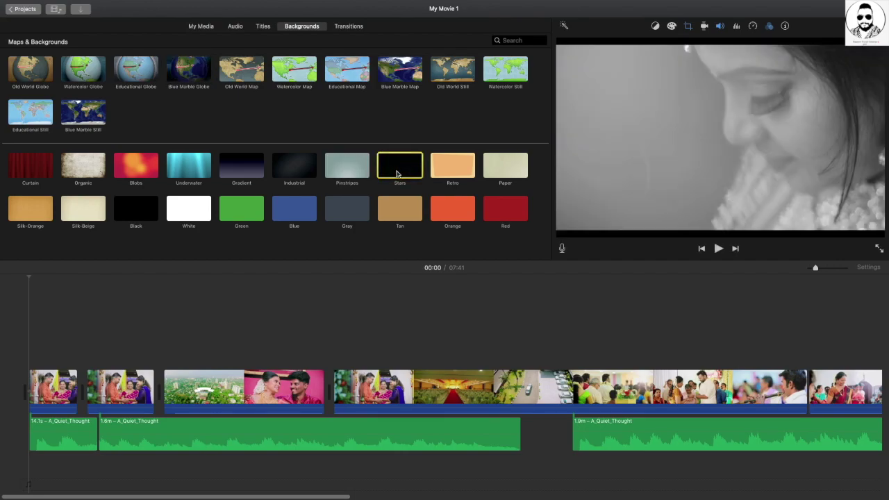
left_click_drag(399, 173, 23, 387)
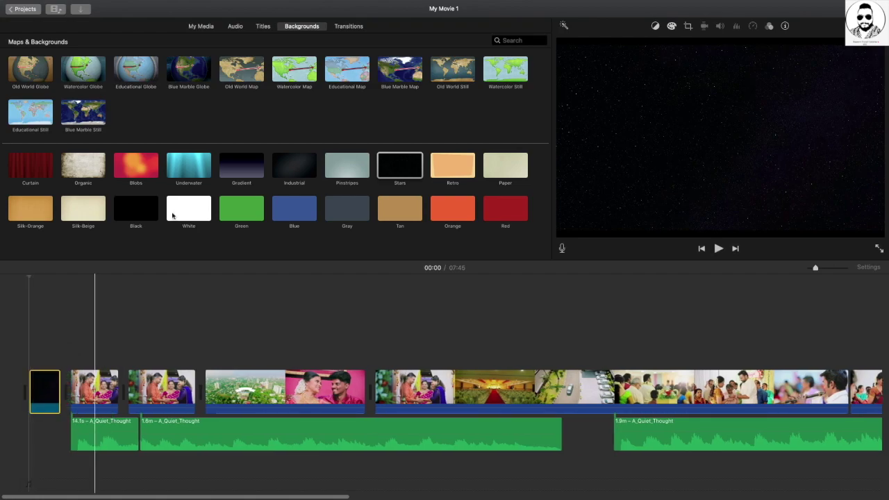
Add a Line title over the opening Stars background and type the channel's name as its first line
left_click(263, 27)
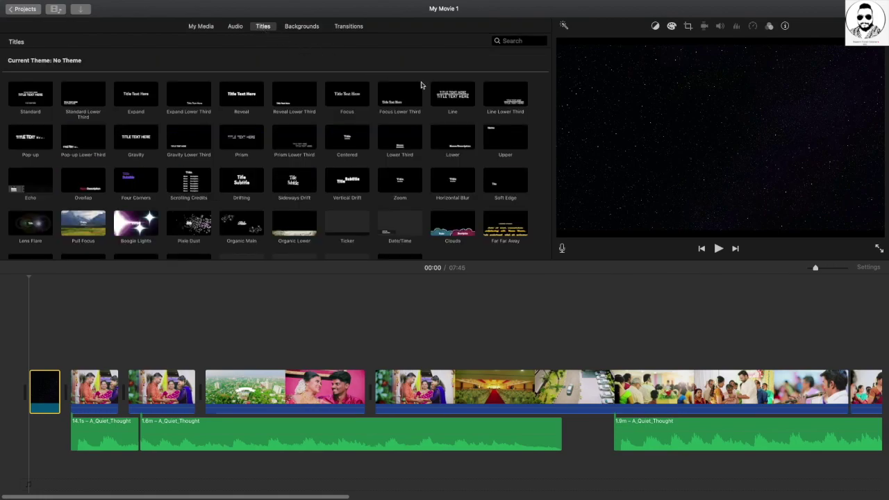
double_click(443, 97)
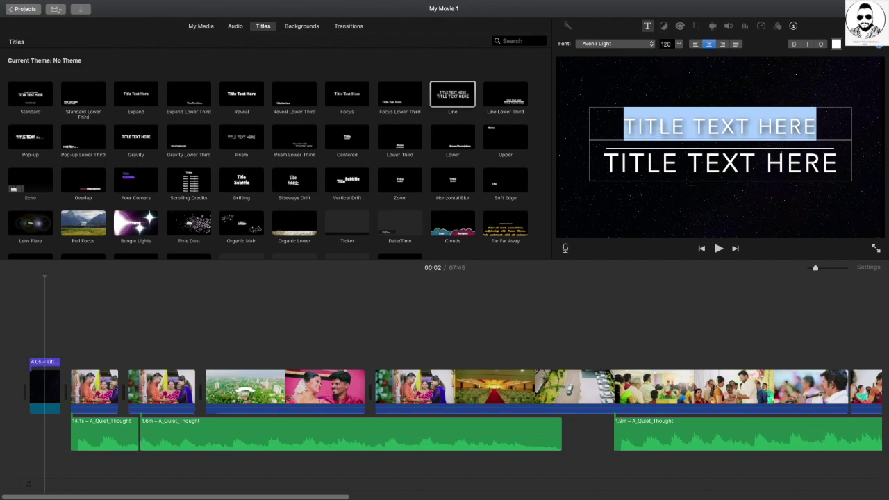
type("RAJ")
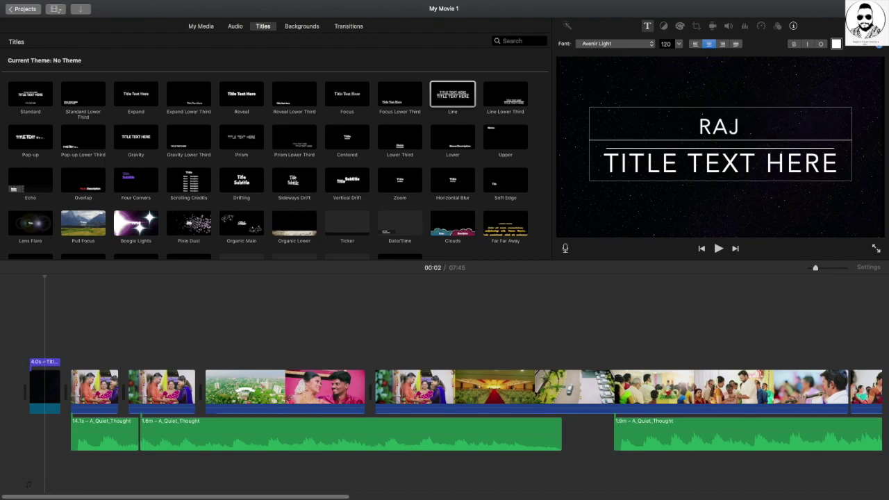
type("EEV'S")
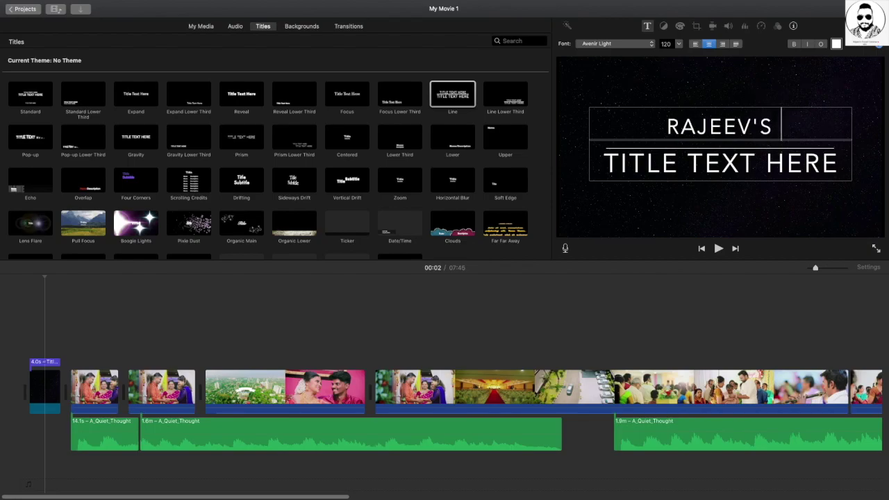
type(" TRAVEL CALORIES")
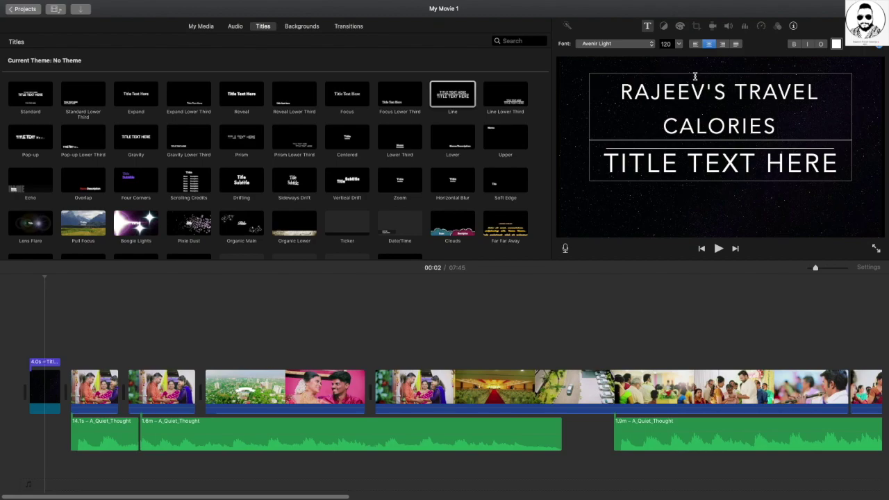
Keep the title at size 120 in Avenir Light, apply it, and preview the opening
left_click(678, 45)
left_click(677, 45)
left_click(652, 44)
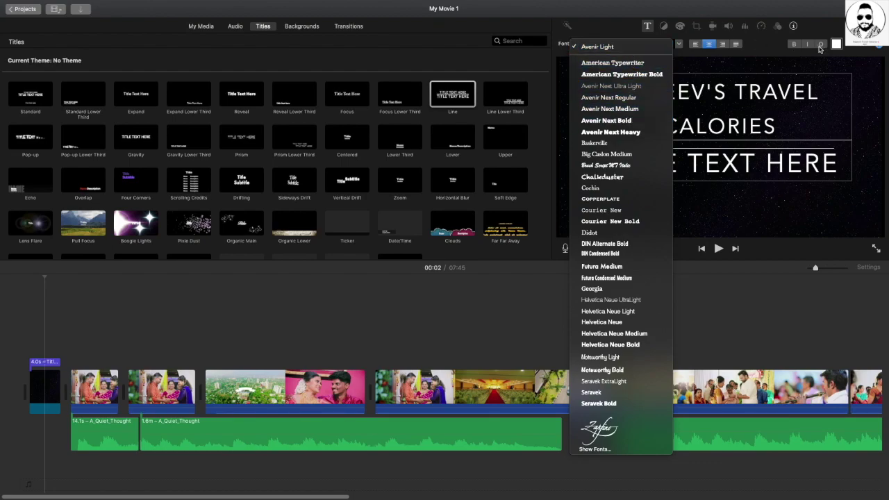
left_click(859, 54)
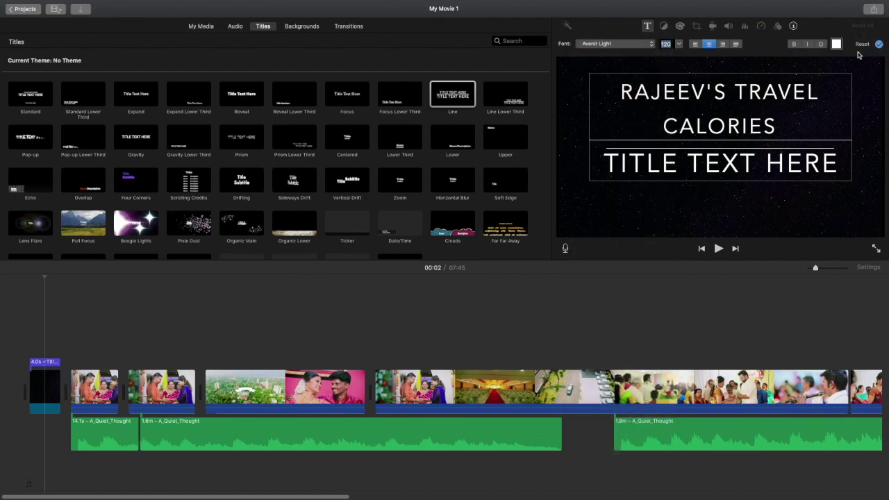
left_click(878, 45)
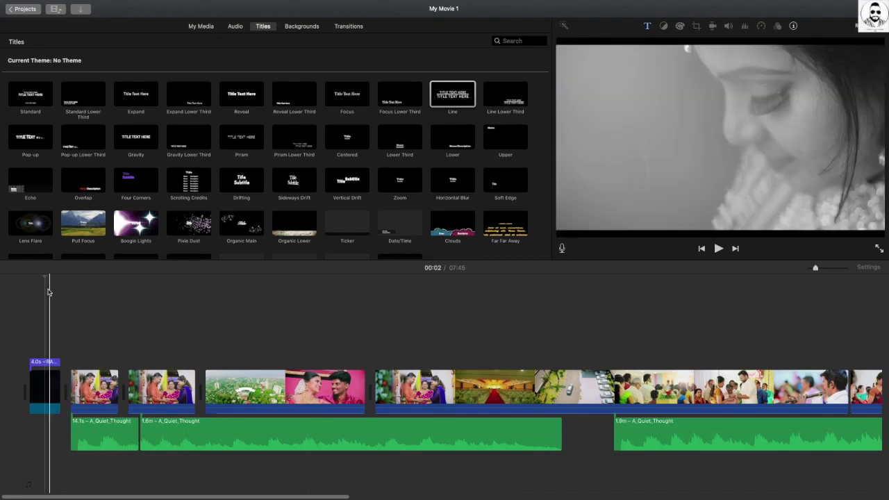
key("space")
key("space")
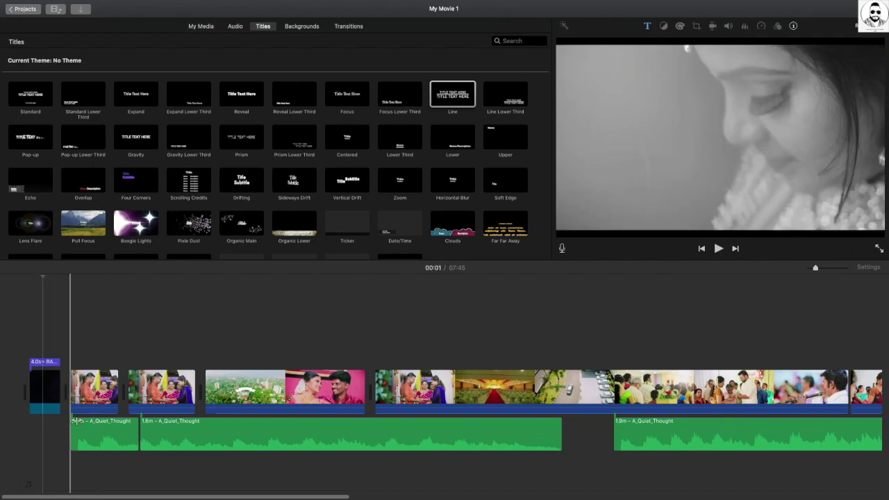
left_click(233, 28)
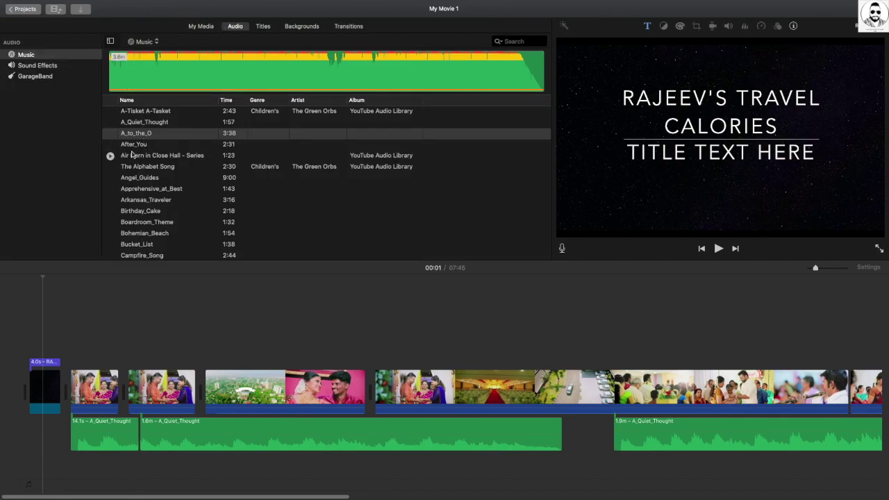
Place Invitation_to_the_Castle_Ball at the movie's start and trim it to about 3 seconds
scroll(132, 154, "down", 15)
scroll(132, 154, "down", 8)
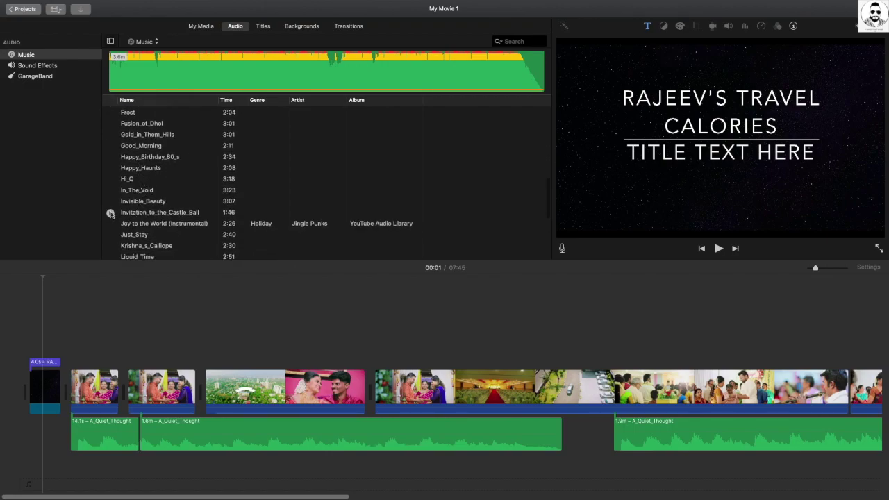
left_click(109, 213)
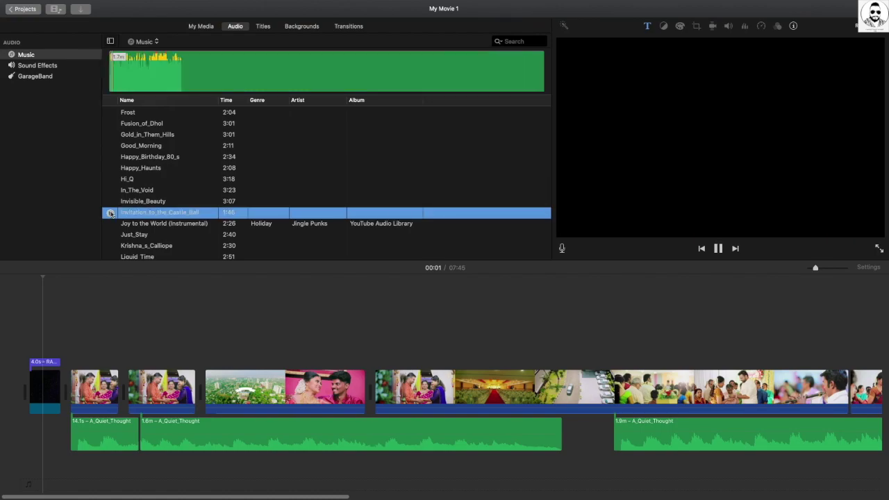
left_click_drag(146, 213, 28, 427)
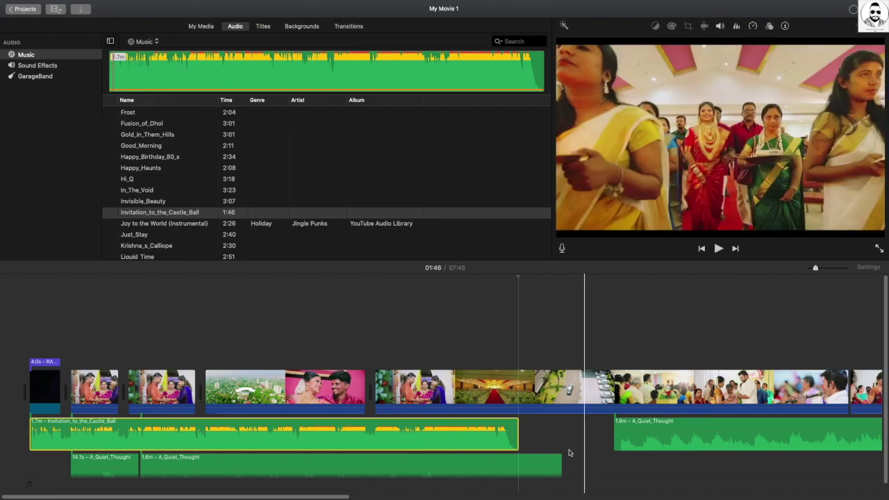
left_click_drag(517, 435, 59, 435)
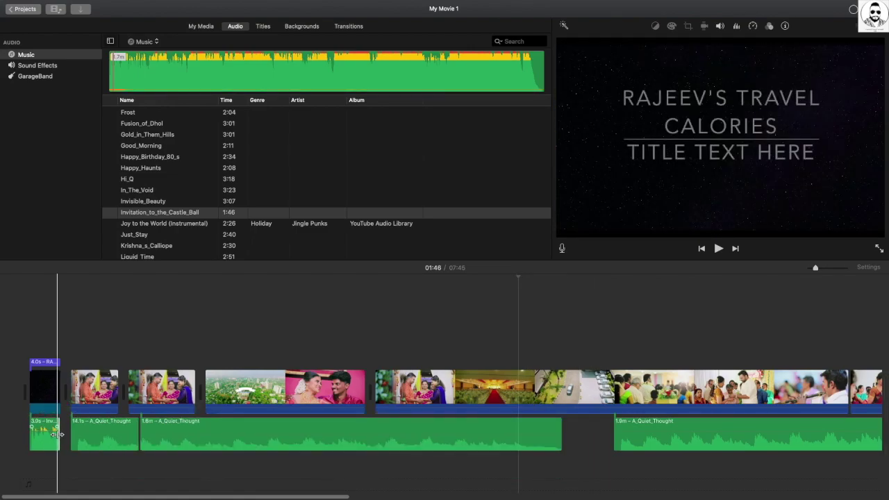
key("End")
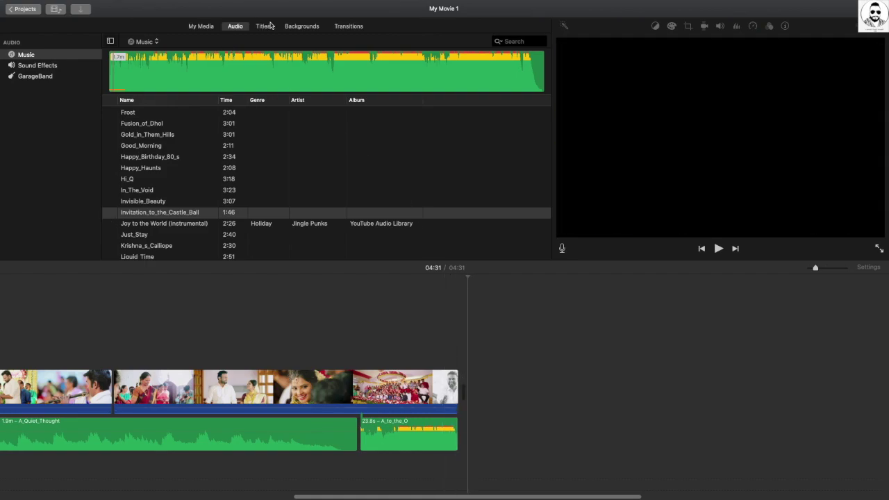
Append the Blobs background to the end of the movie
left_click(301, 28)
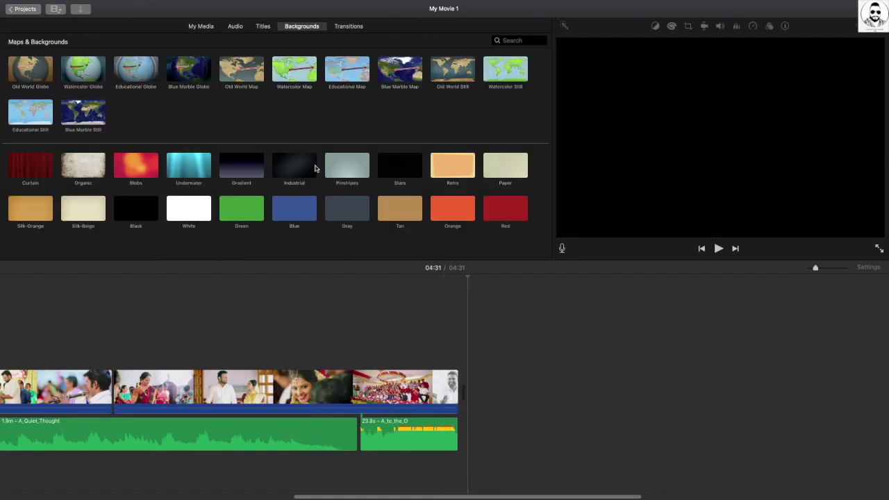
left_click(145, 169)
key("e")
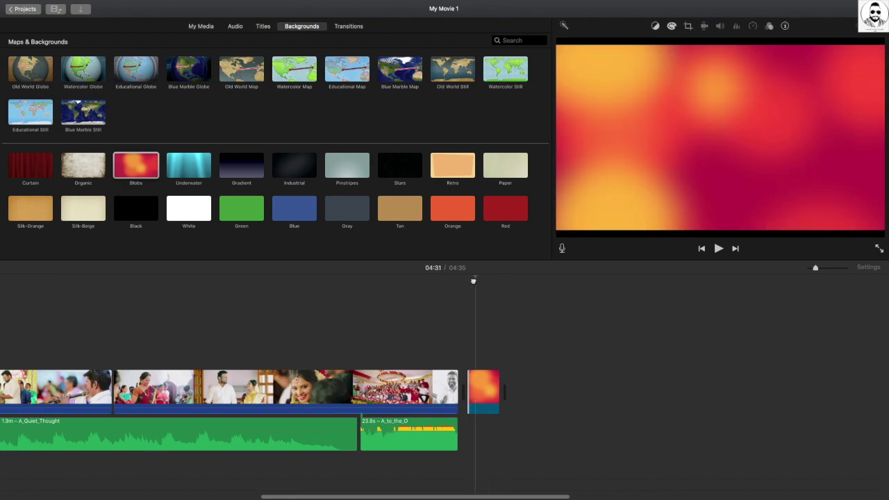
Lay a Line title over the Blobs background and begin editing its first line
left_click(263, 26)
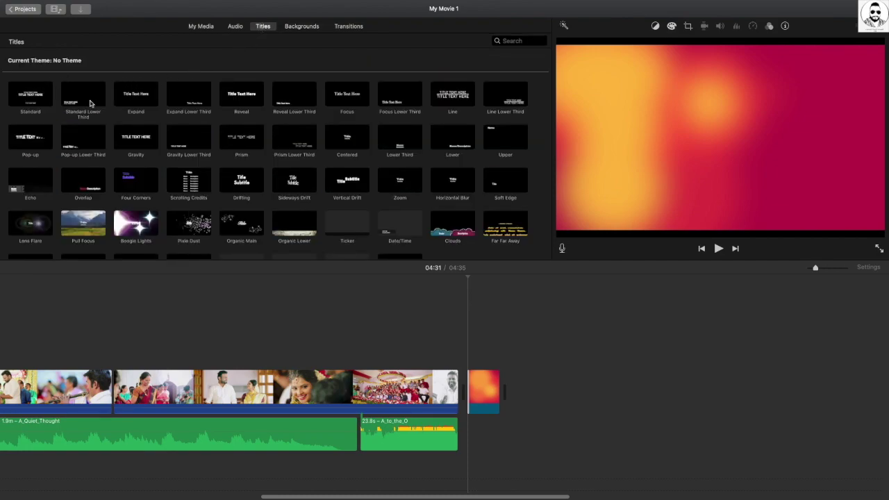
scroll(374, 204, "down", 2)
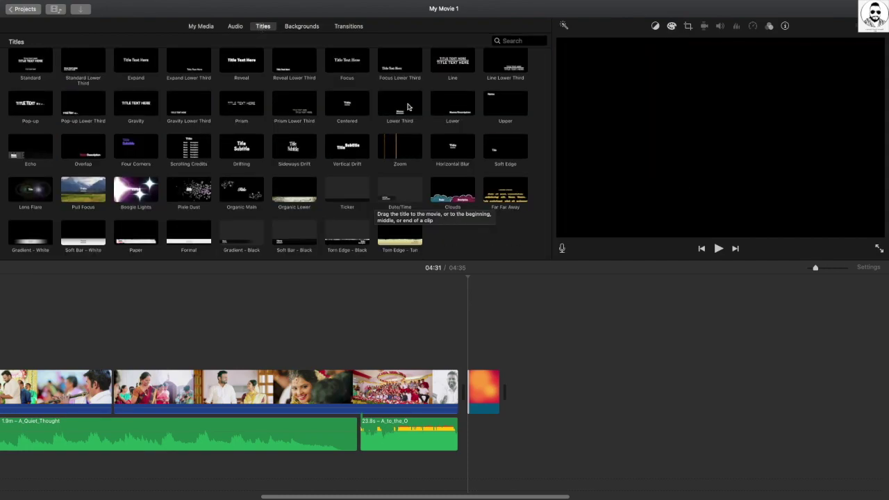
left_click(453, 64)
double_click(452, 63)
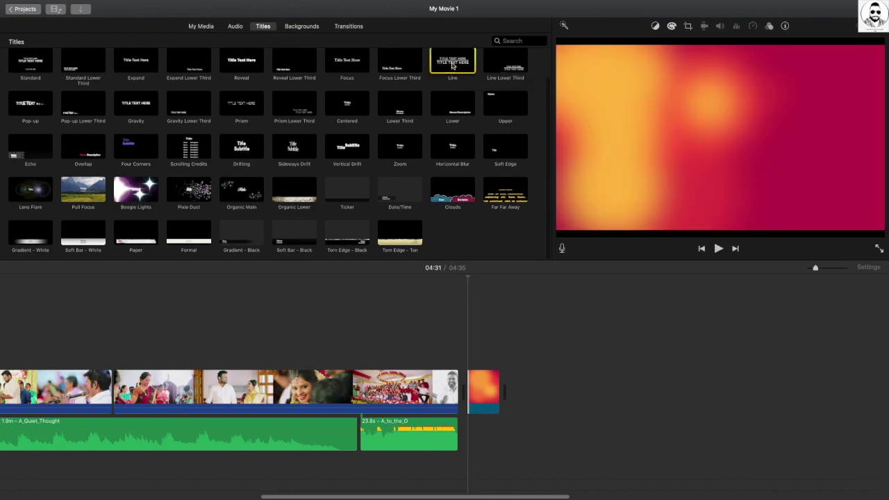
double_click(631, 121)
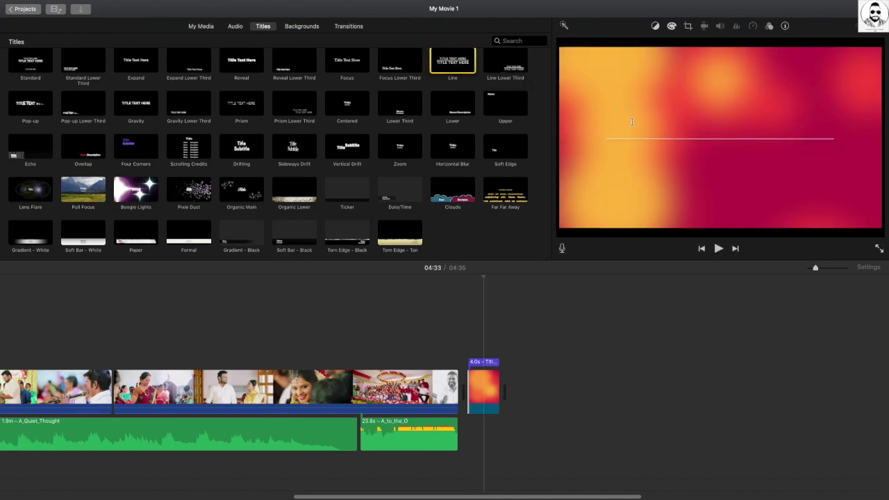